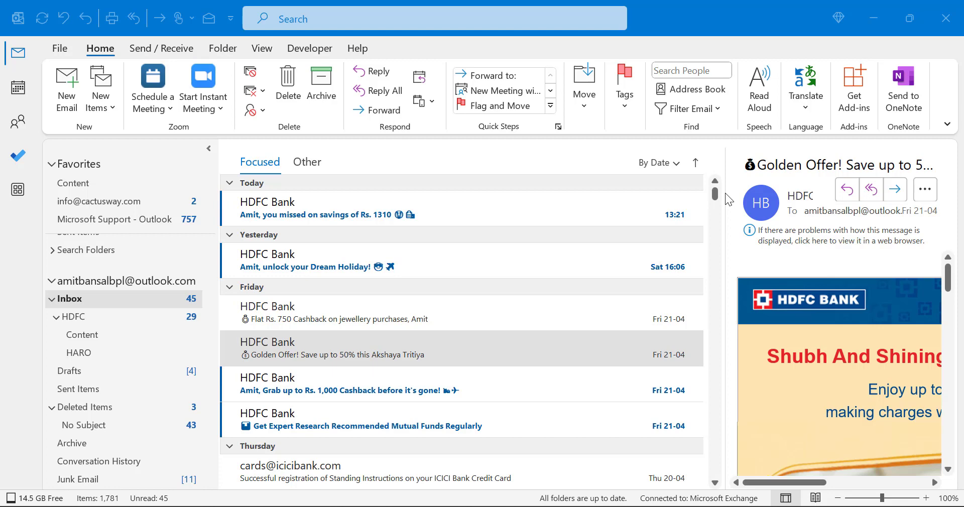
Step: Load calendar.google.com in Chrome, briefly opening and closing the Google account list
key(F9)
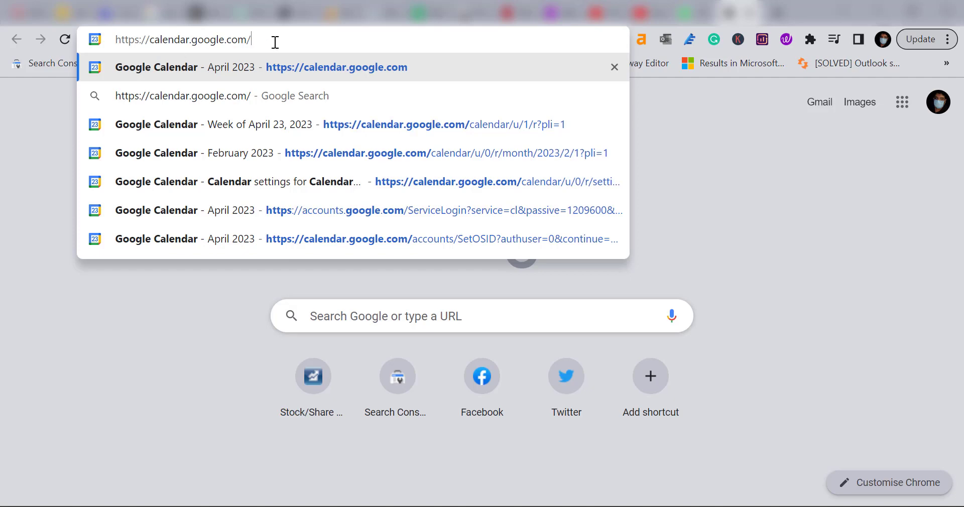
key(Return)
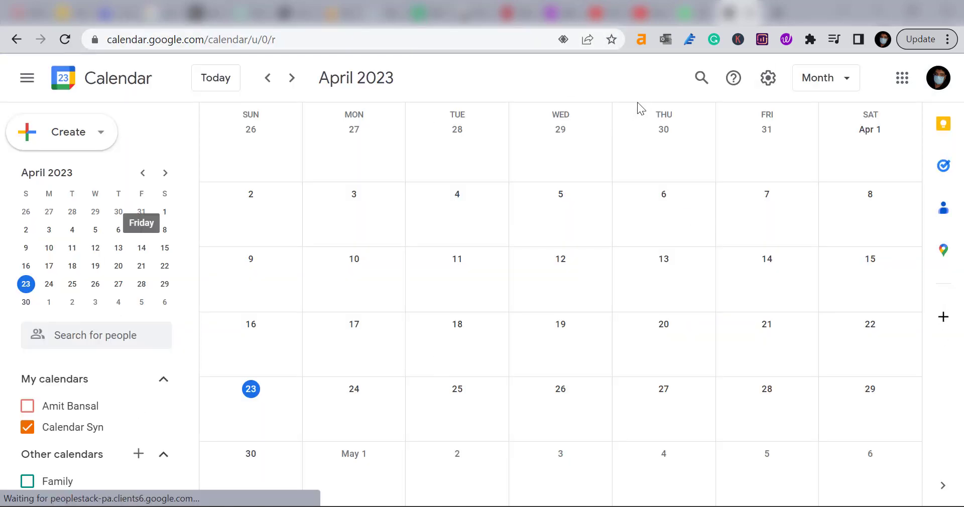
click(942, 87)
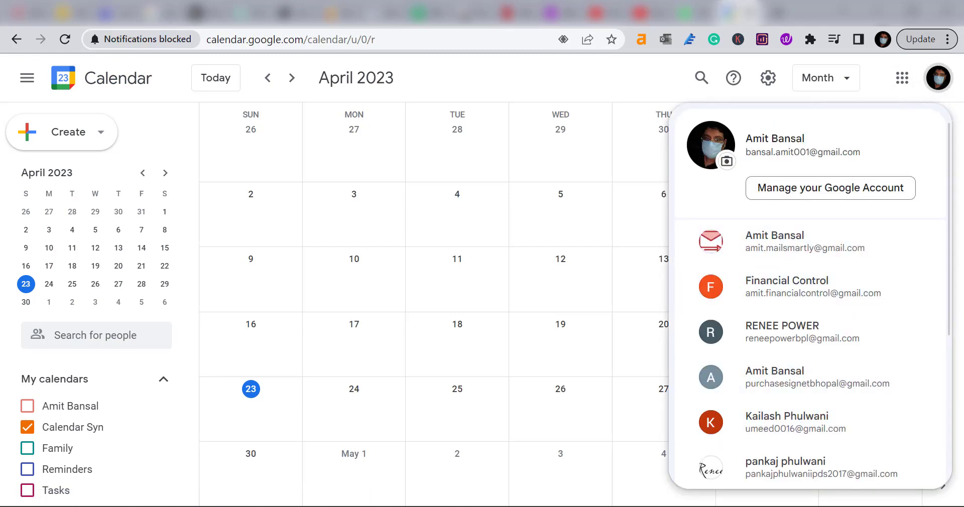
click(481, 77)
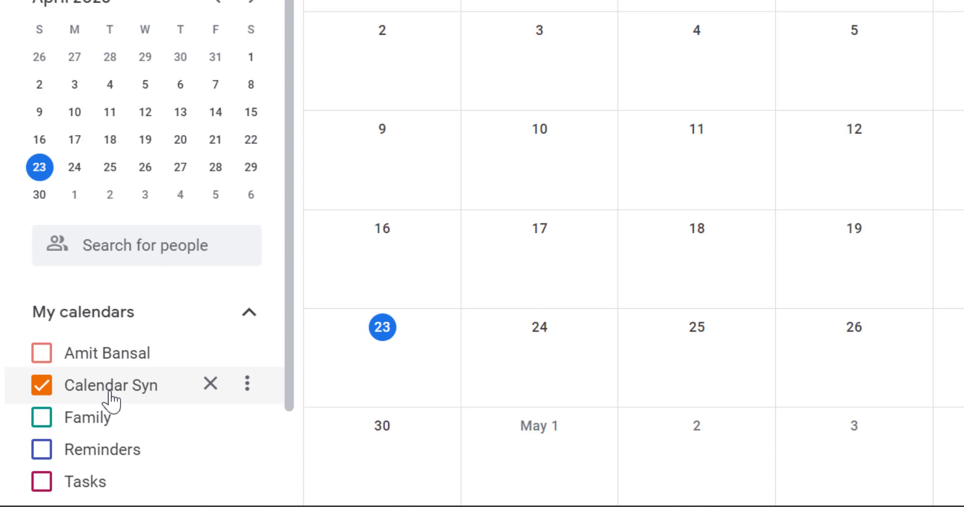
Step: Hide Calendar Syn from the month view and open its Settings and sharing page
mouse_move(72, 427)
click(40, 387)
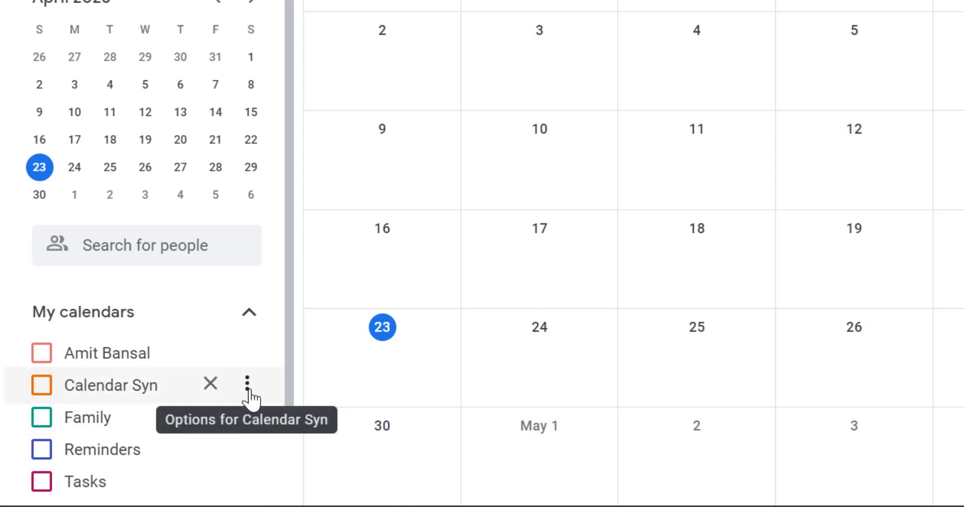
click(247, 390)
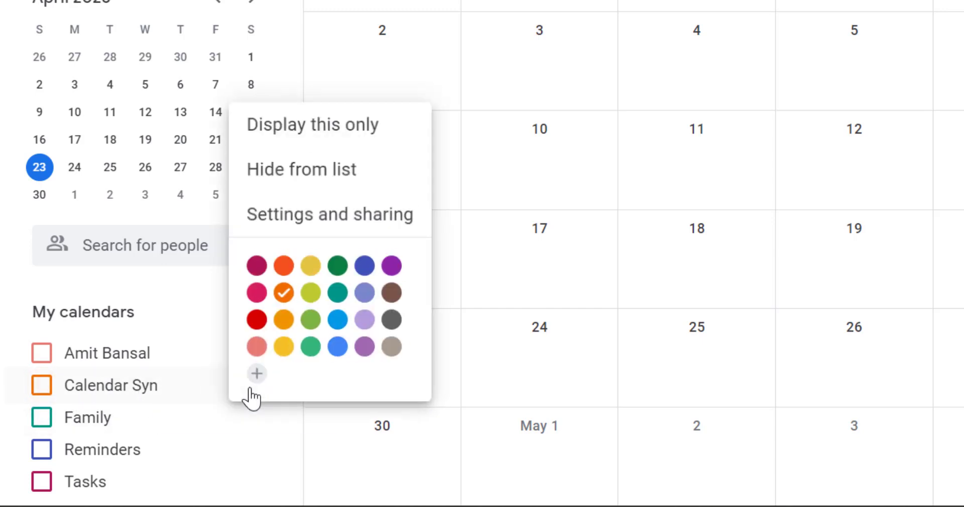
click(299, 218)
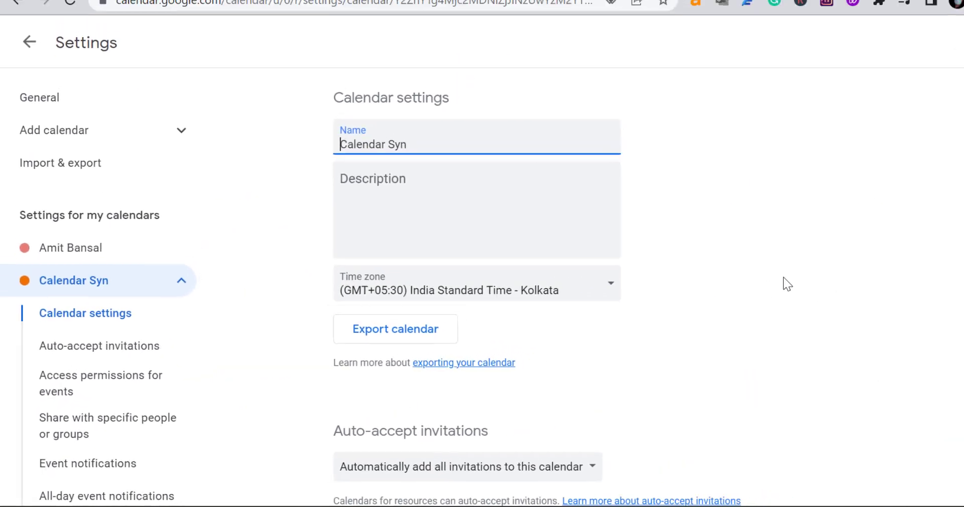
Step: Copy the Calendar Syn public address in iCal format from the Integrate calendar section
scroll(764, 282, down, 10)
scroll(737, 257, down, 5)
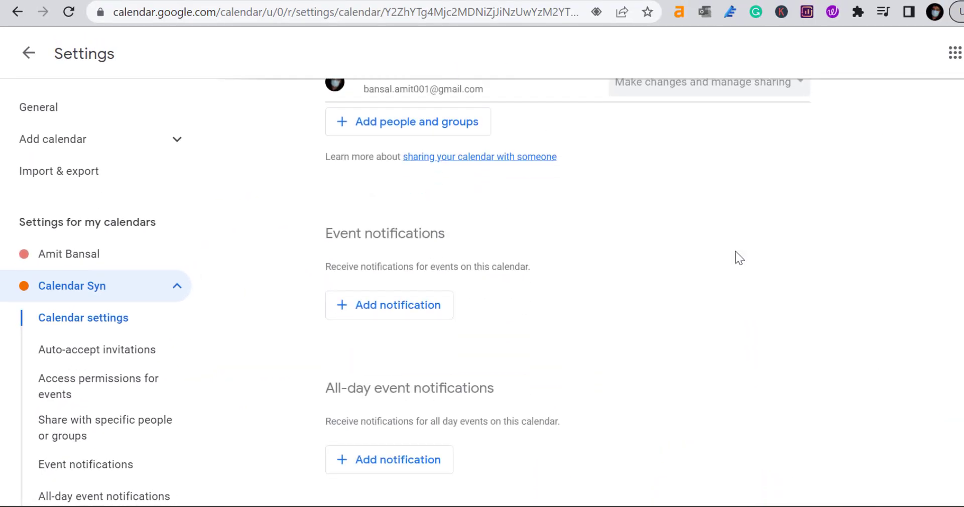
scroll(737, 257, down, 5)
scroll(737, 251, down, 8)
scroll(627, 341, down, 2)
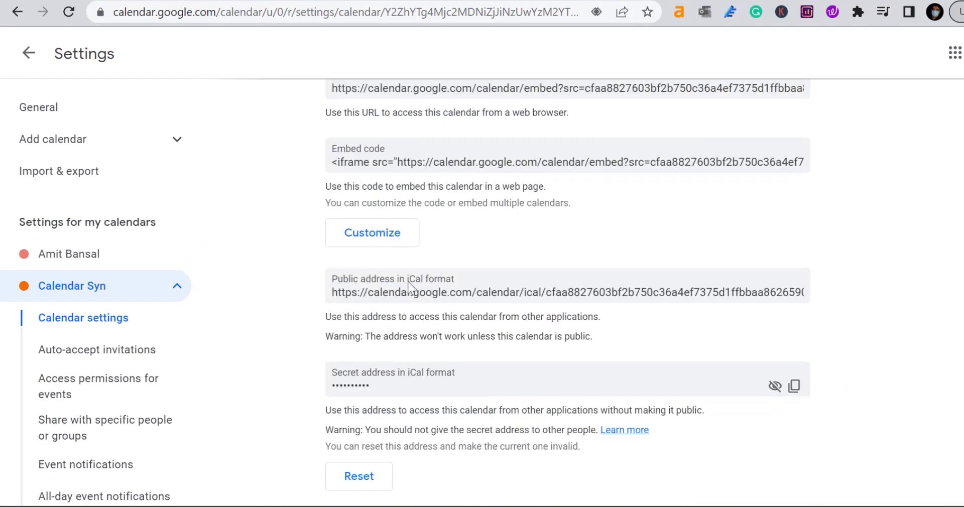
click(494, 290)
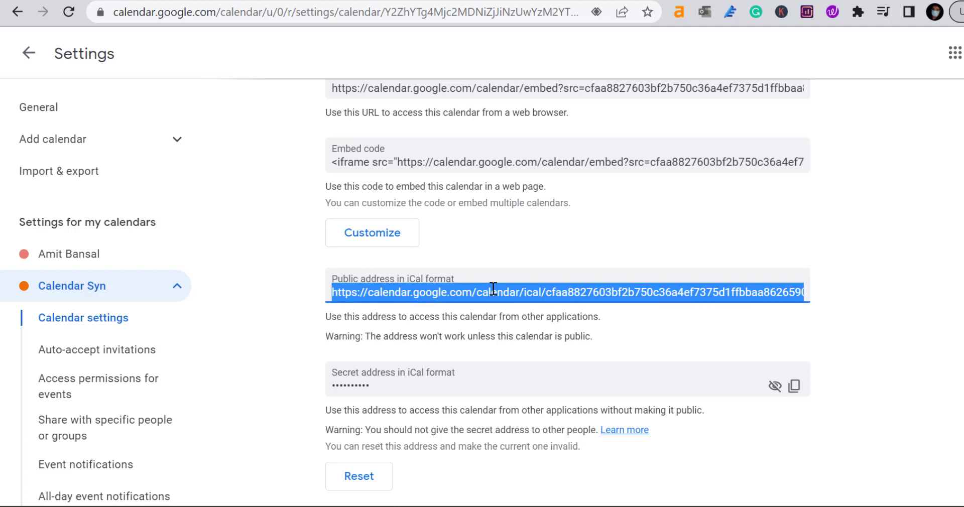
key(ctrl+c)
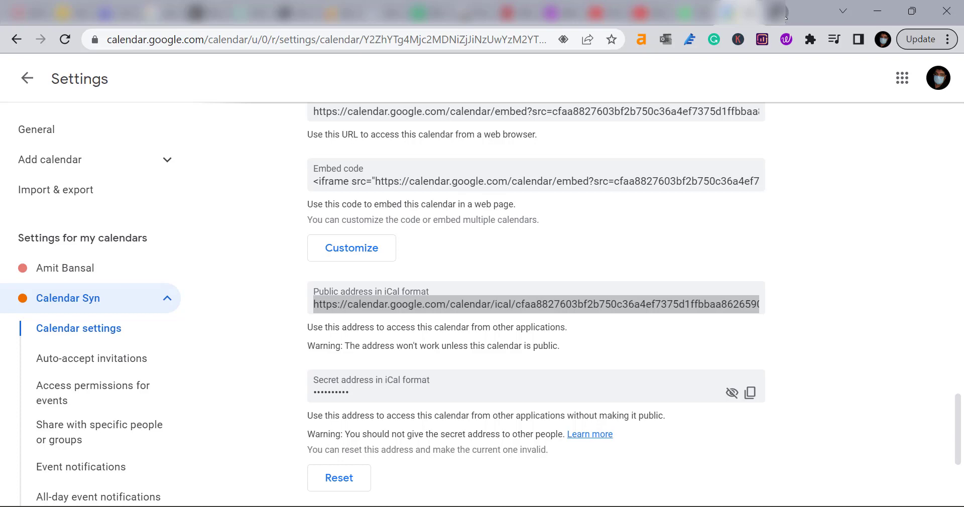
Step: Load outlook.com in a new tab, switch to Calendar and choose Add calendar
key(ctrl+t)
text(out)
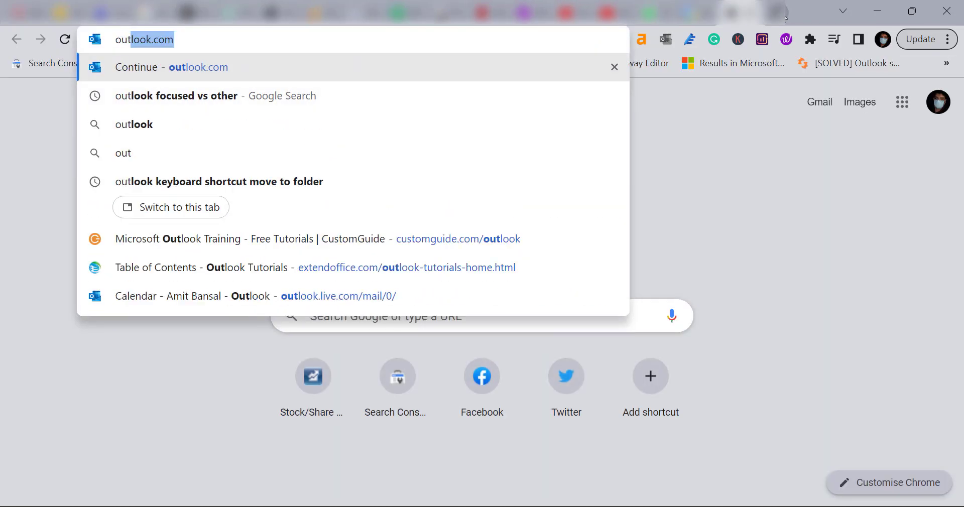
key(Return)
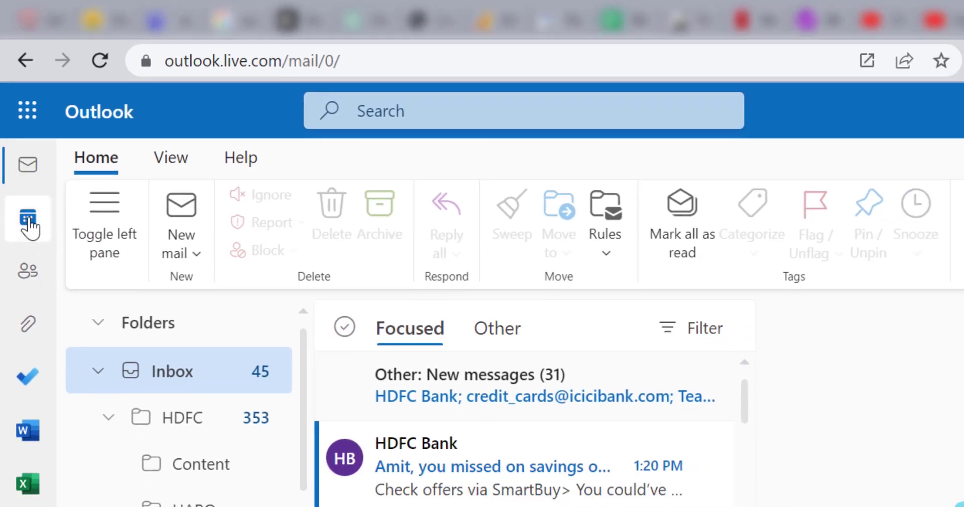
click(31, 244)
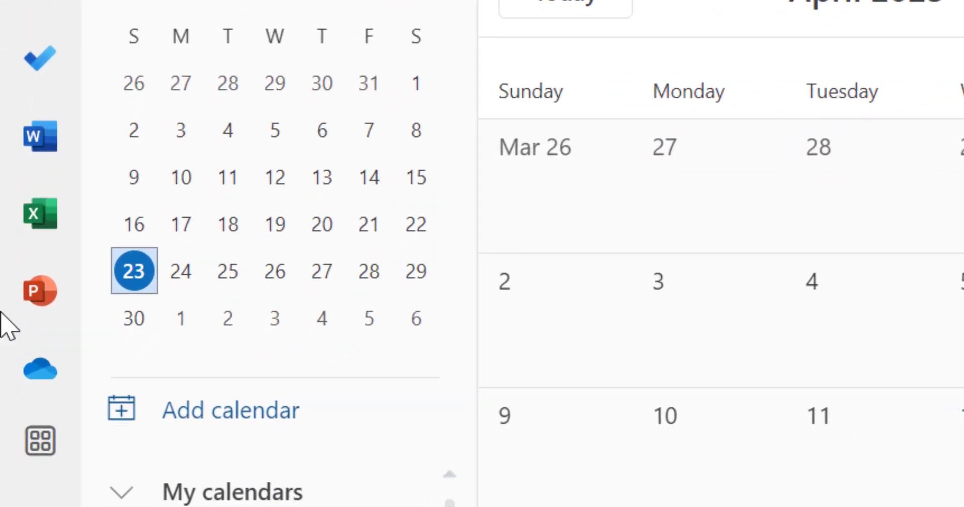
click(250, 429)
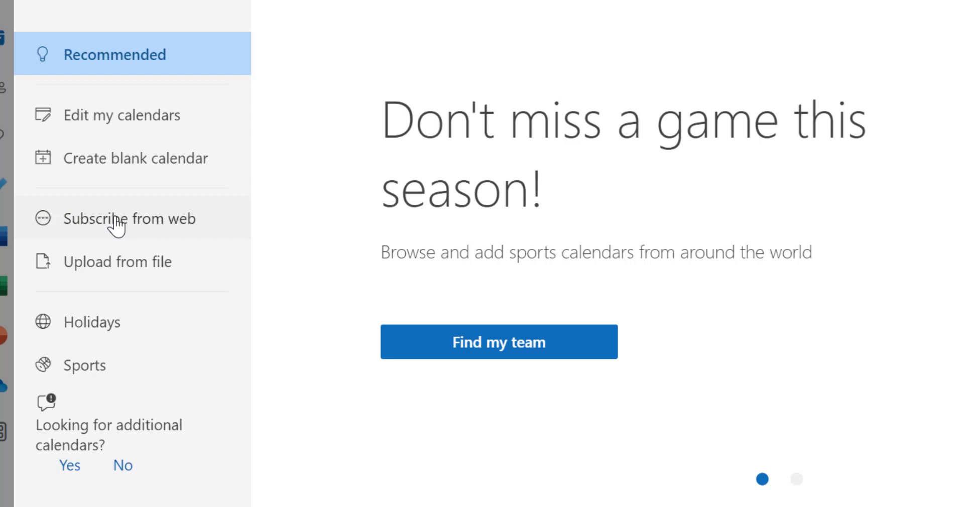
Step: Paste the Google iCal address into Subscribe from web and name it AMIT 23-04-2023
click(116, 219)
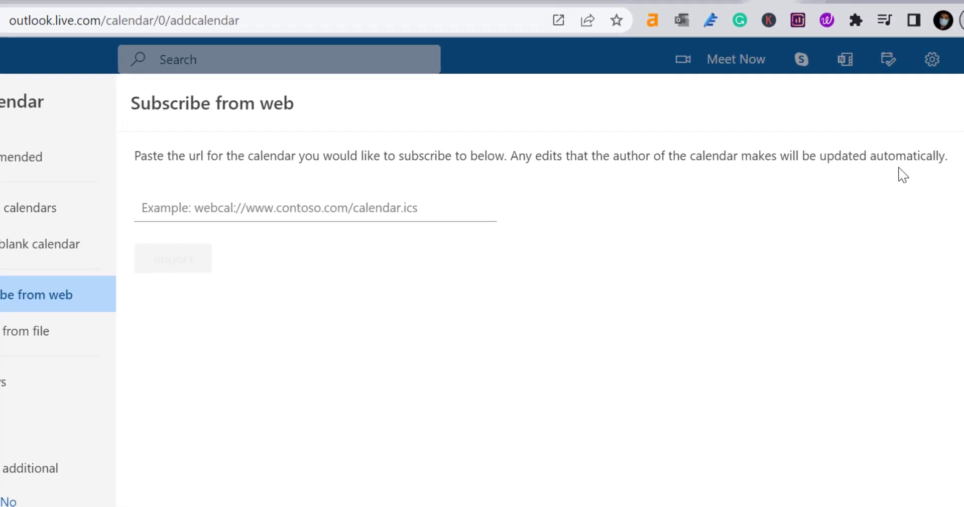
click(302, 211)
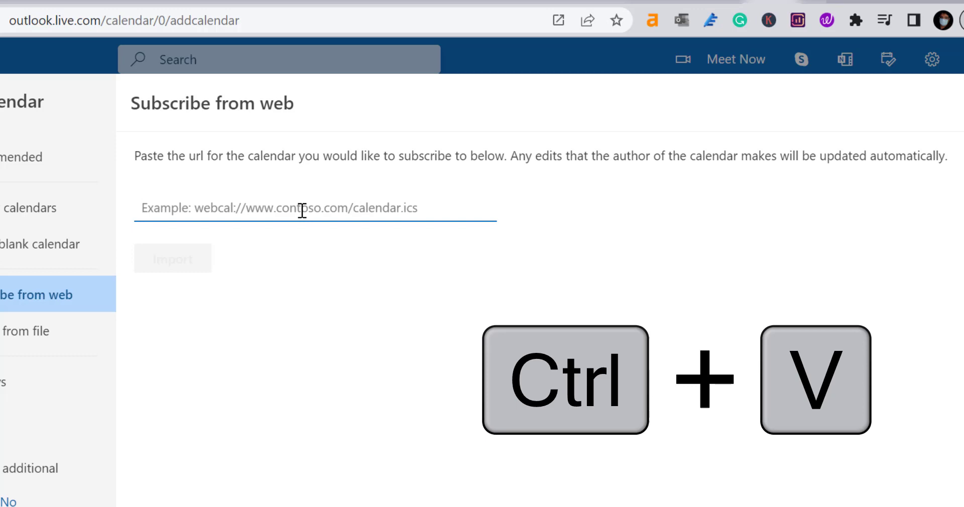
right_click(302, 211)
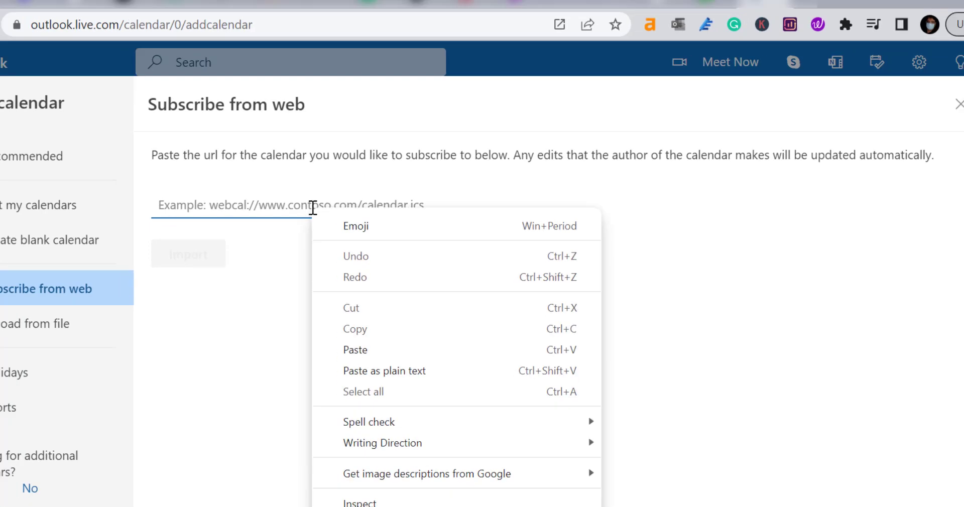
click(402, 325)
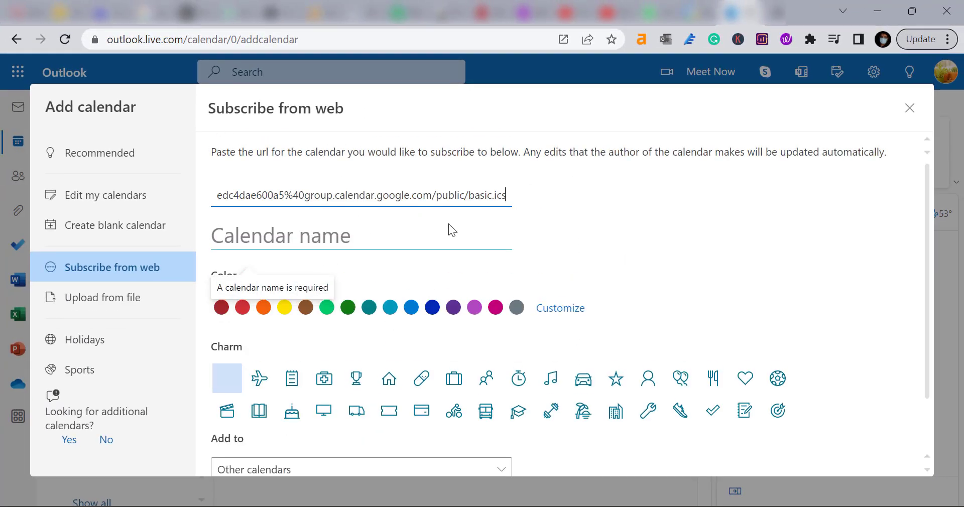
click(366, 237)
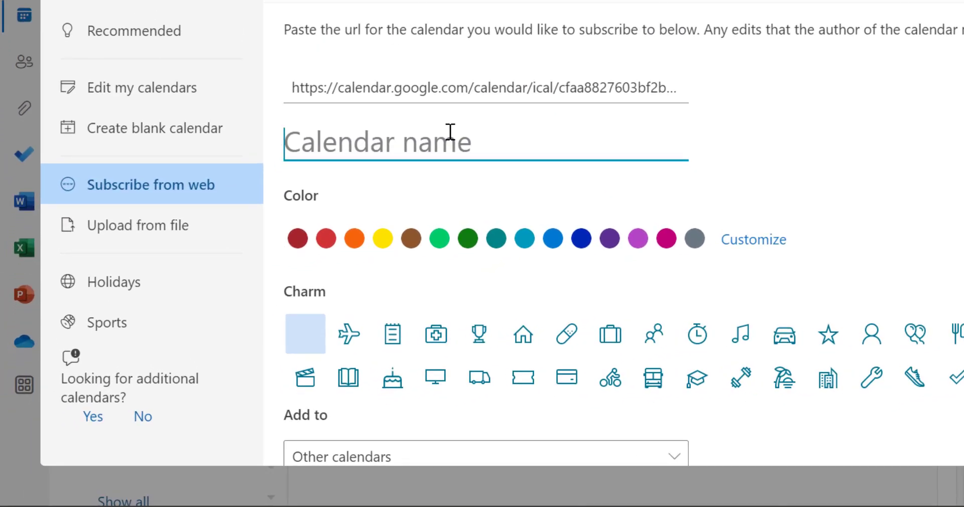
text(AMIT )
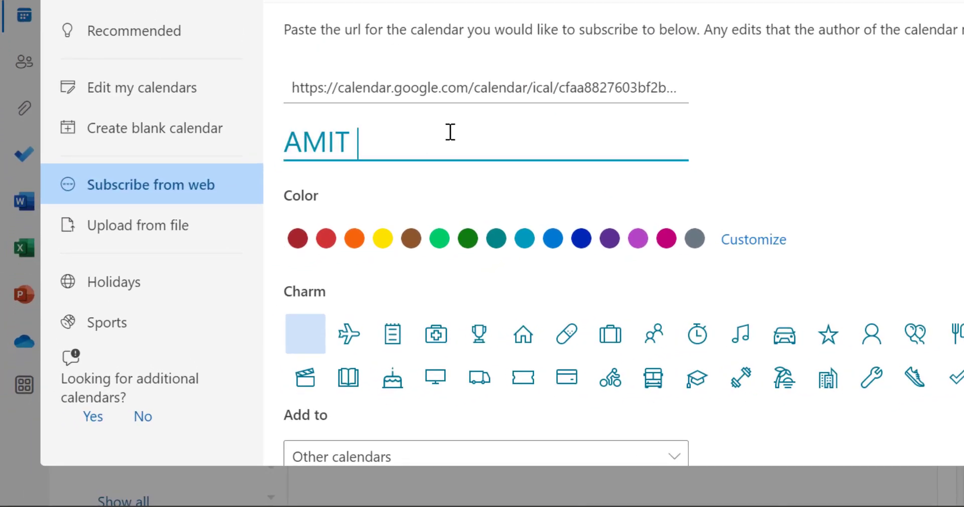
text(23-04-2023)
Step: Colour the calendar orange, keep it under Other calendars, and import the subscription
click(354, 239)
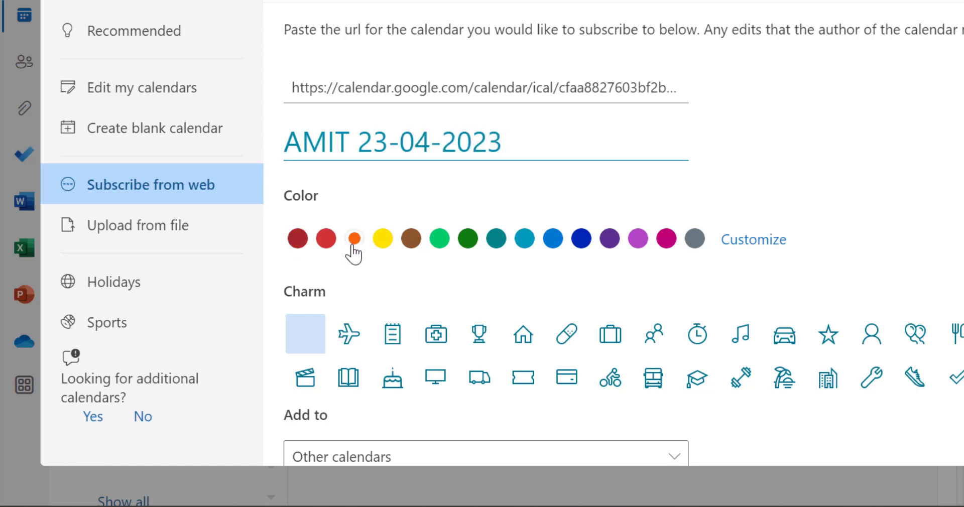
scroll(612, 195, down, 2)
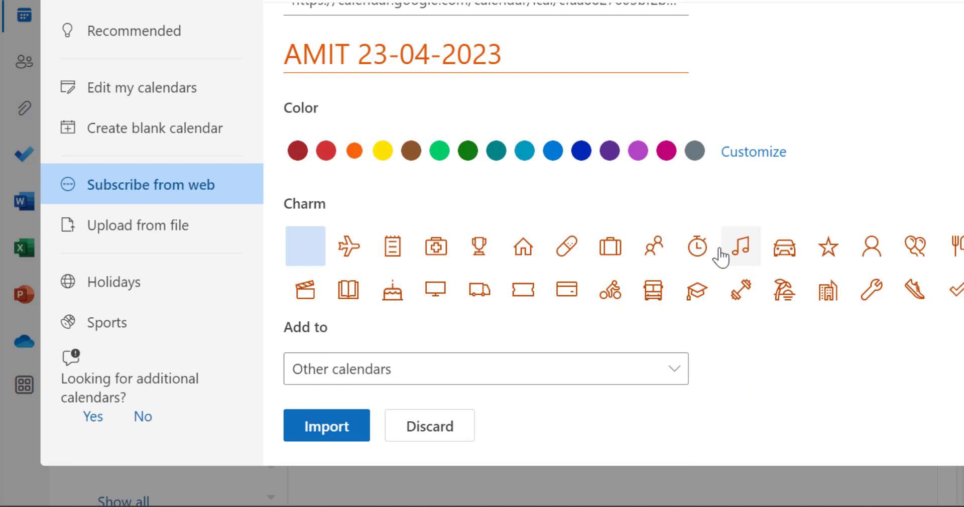
click(548, 377)
click(824, 380)
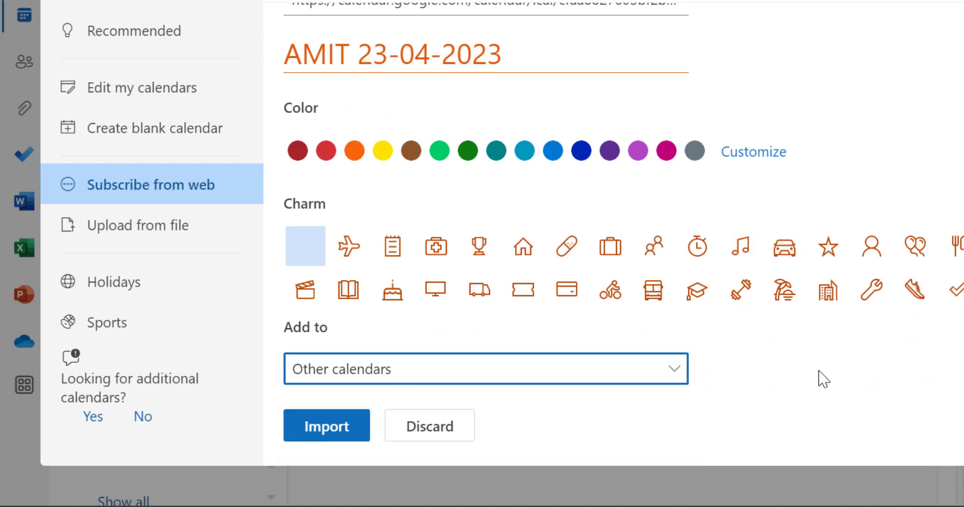
click(327, 427)
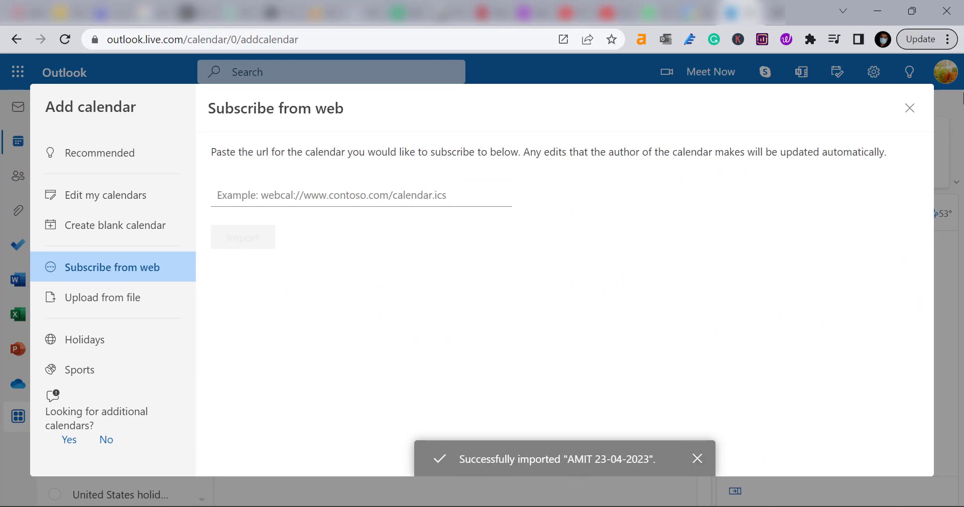
Step: Close the Add calendar dialog and remove the AMIT 23-04-2023 calendar, confirming the removal
click(906, 116)
scroll(125, 396, down, 3)
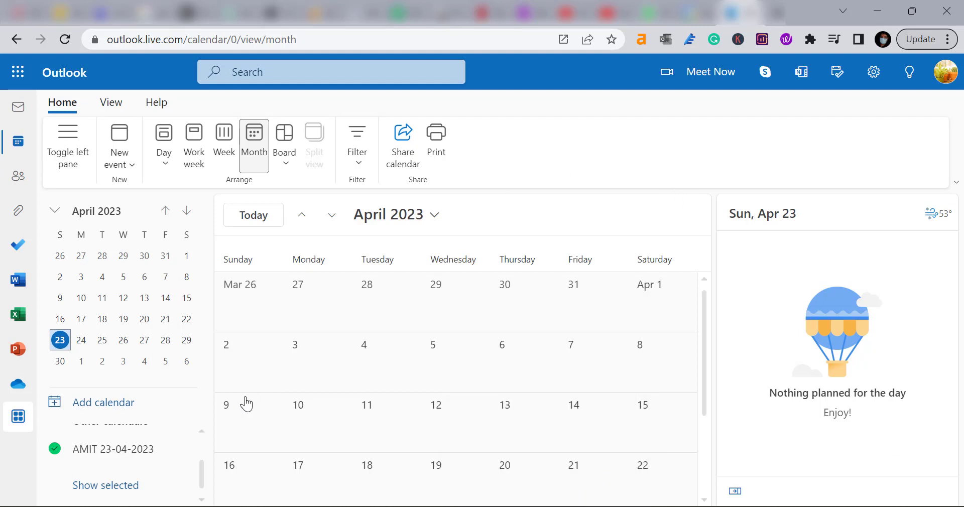
mouse_move(113, 448)
click(170, 448)
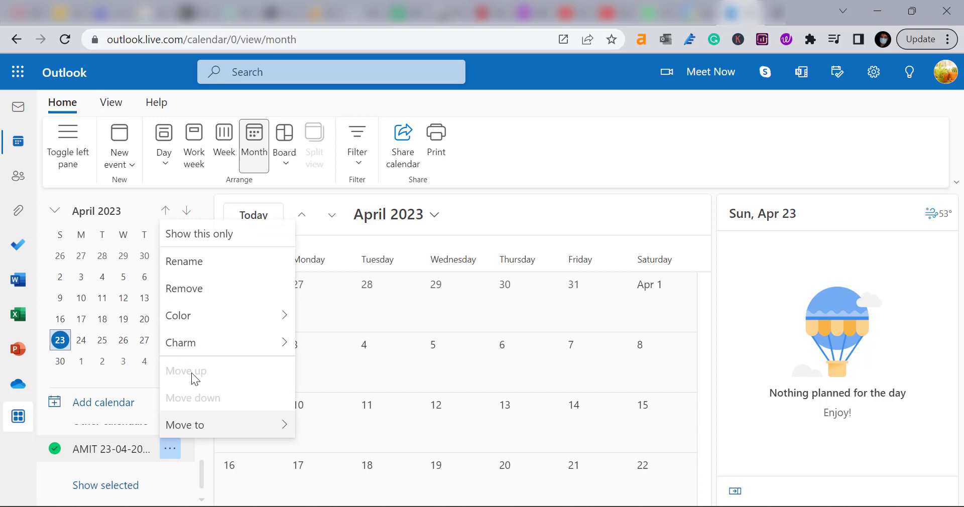
click(187, 288)
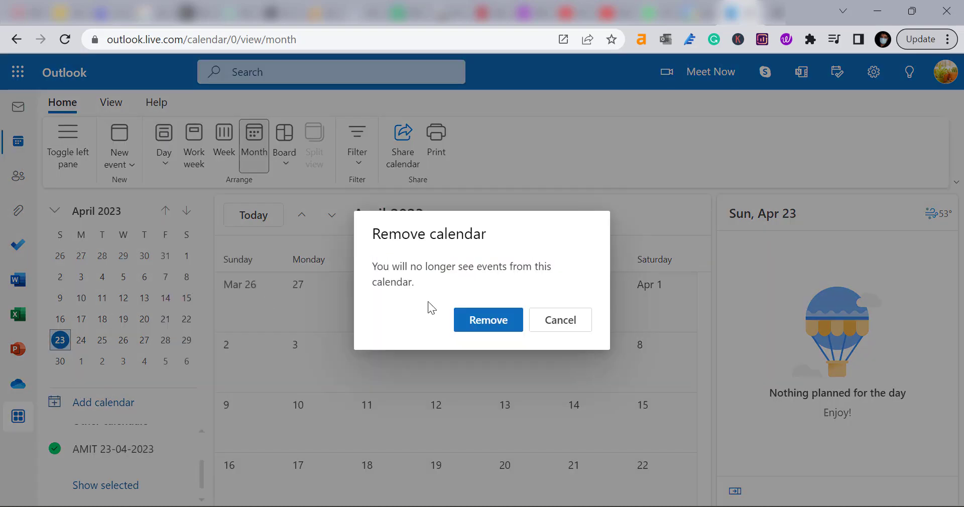
click(491, 321)
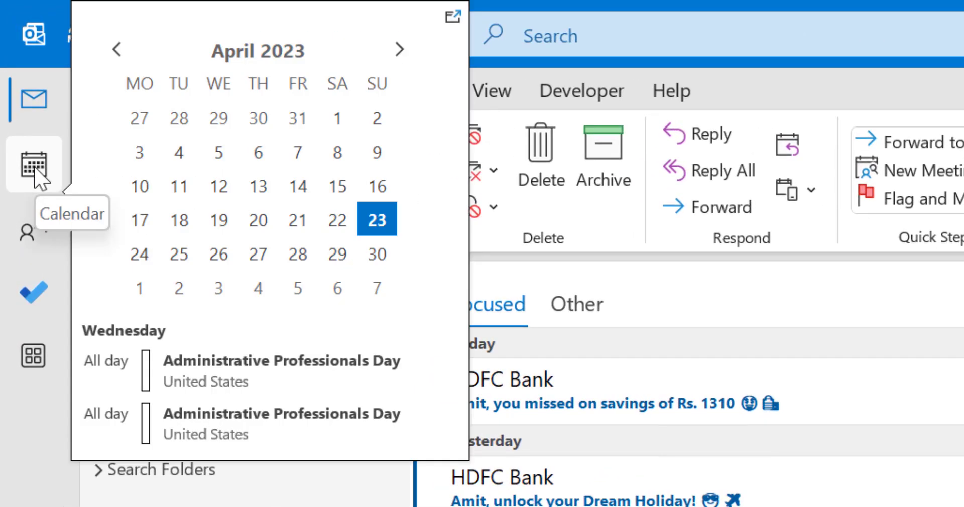
Step: Subscribe to the Google .ics address through Calendar's Add Calendar > From Internet
click(30, 128)
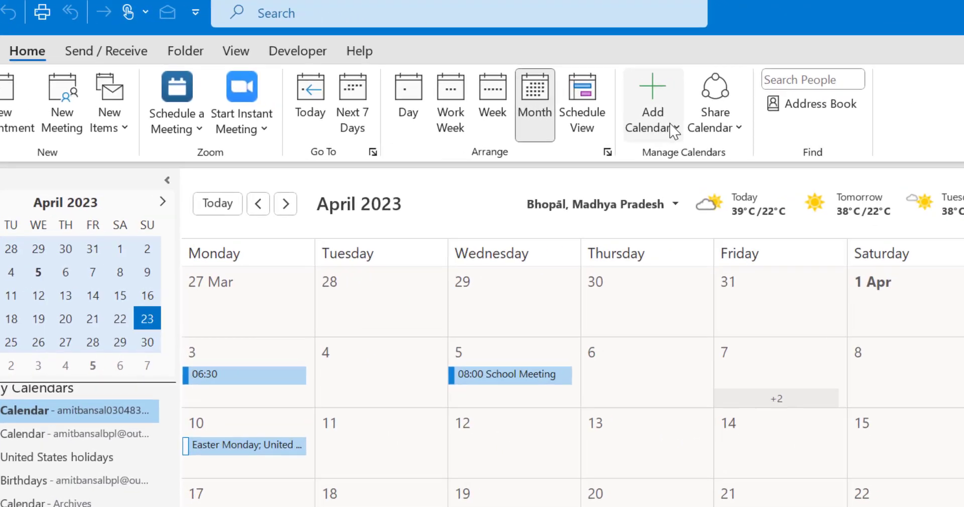
click(674, 130)
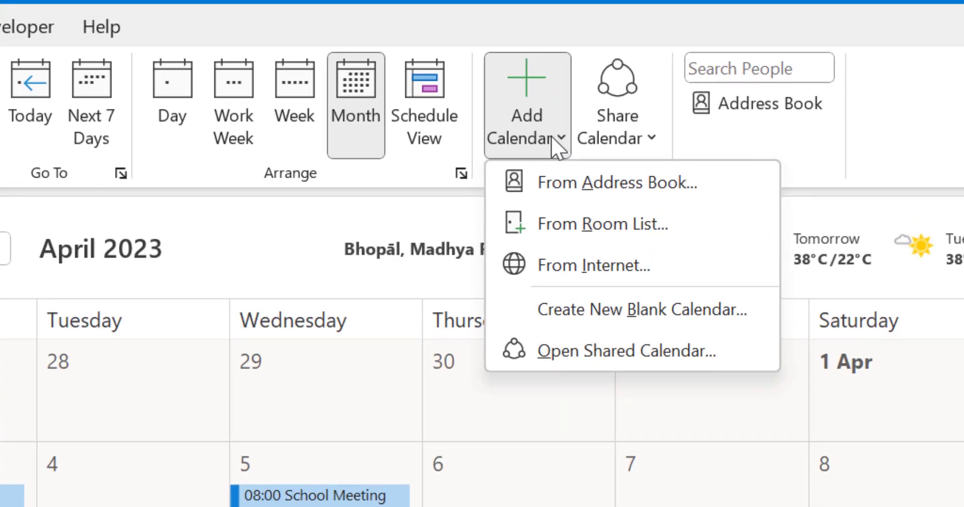
click(559, 268)
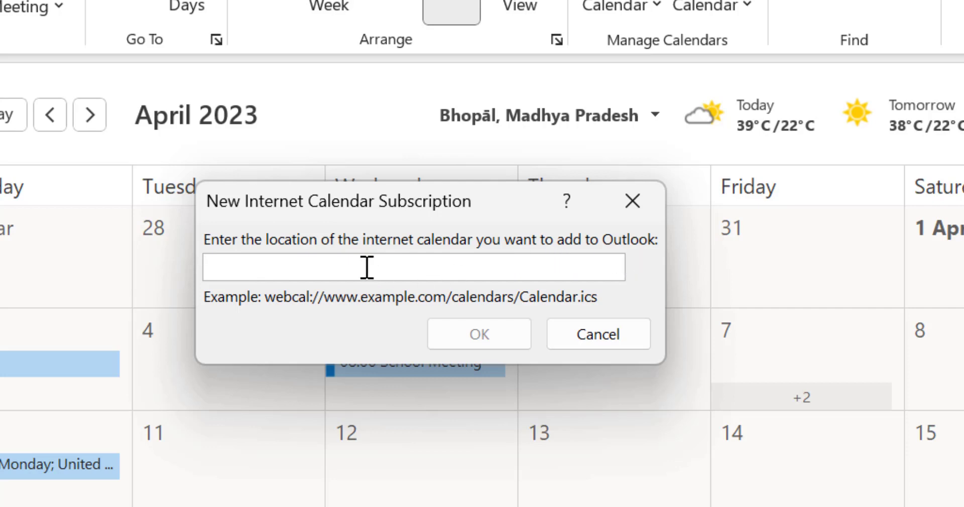
key(ctrl+v)
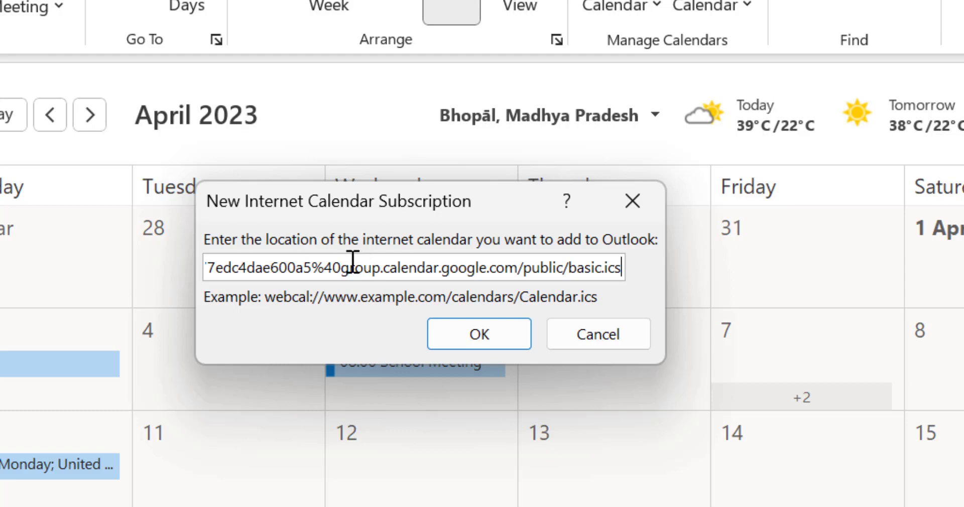
click(468, 338)
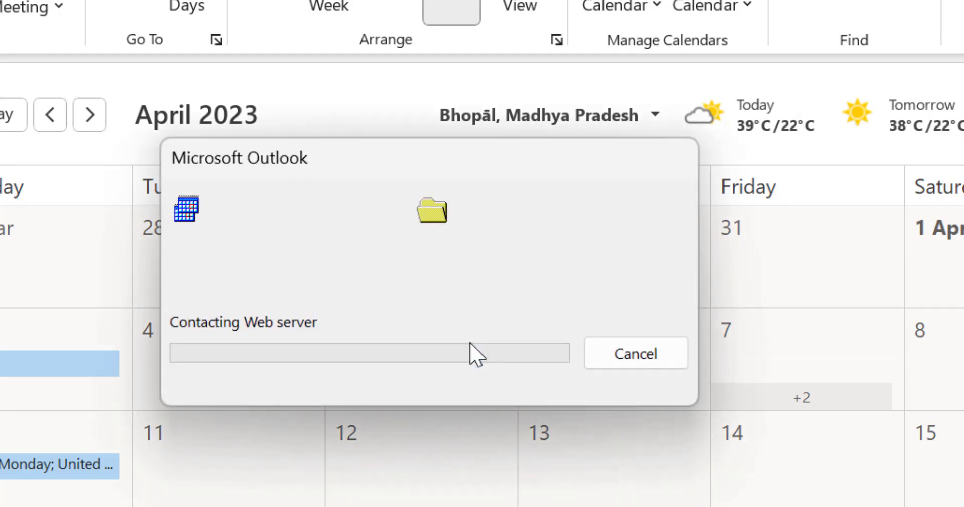
scroll(43, 405, down, 2)
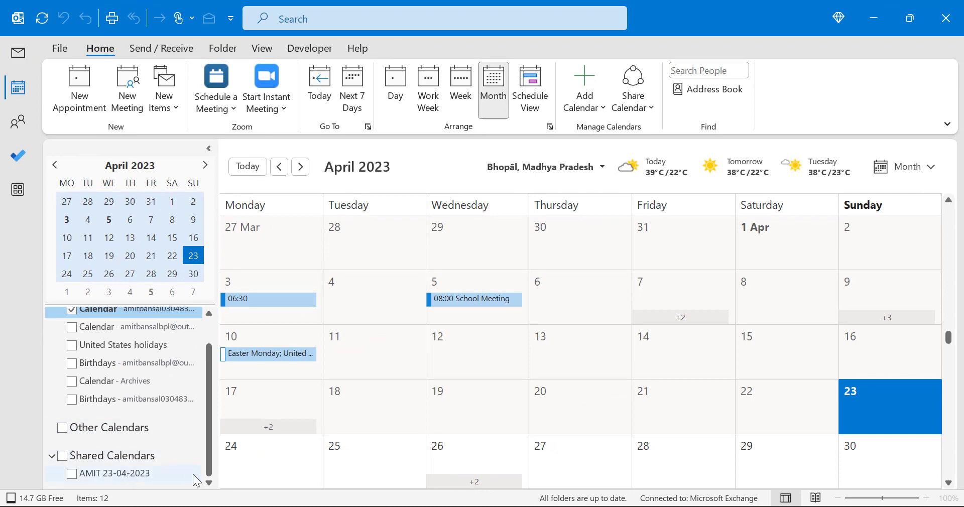
Step: Tick AMIT 23-04-2023 and add the .ics address on Account Settings' Internet Calendars tab
click(133, 474)
click(60, 49)
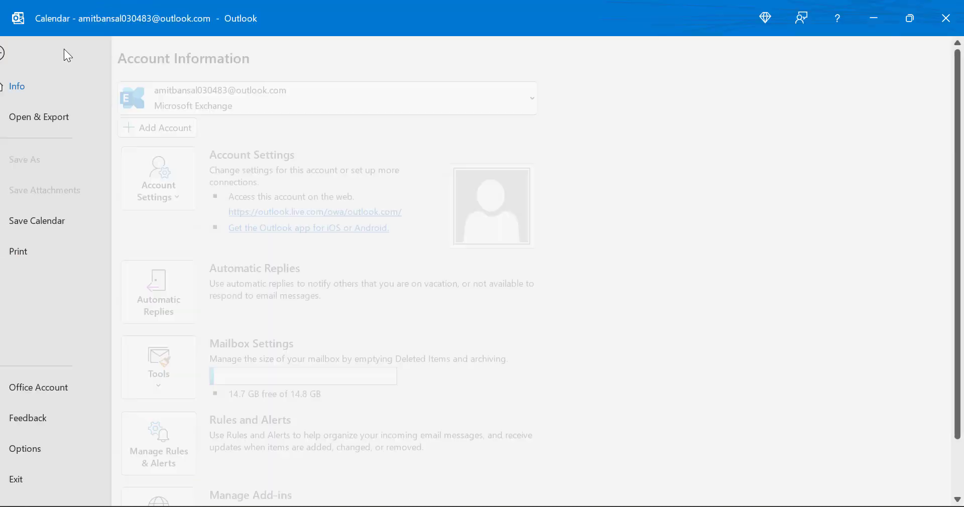
click(203, 203)
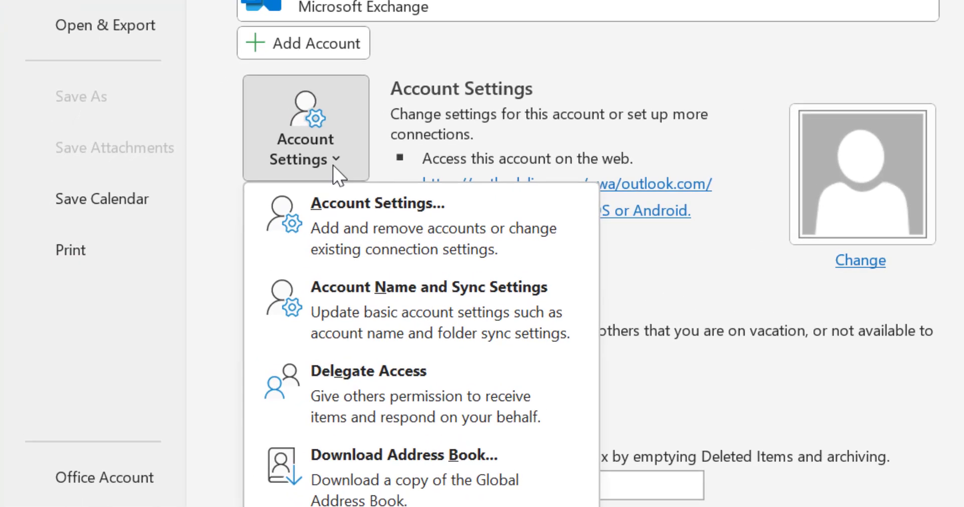
key(Escape)
key(Escape)
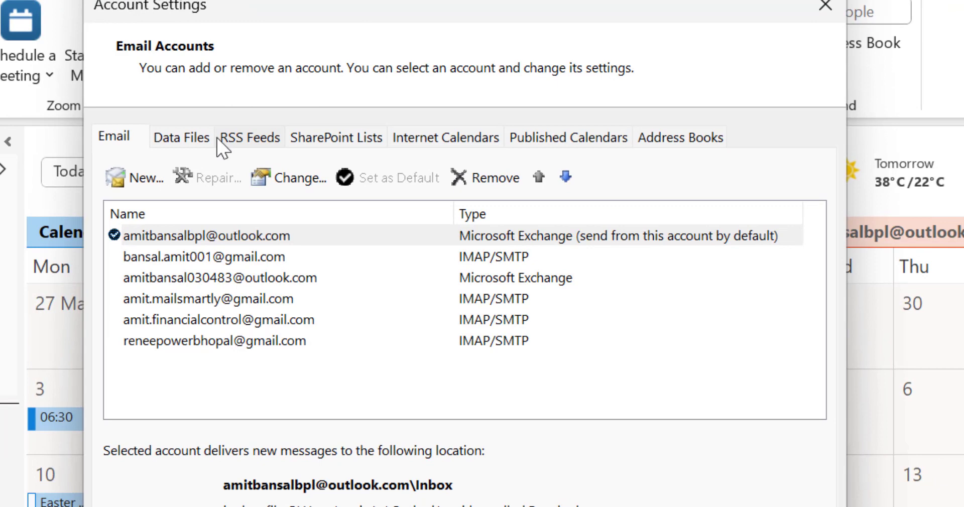
click(452, 143)
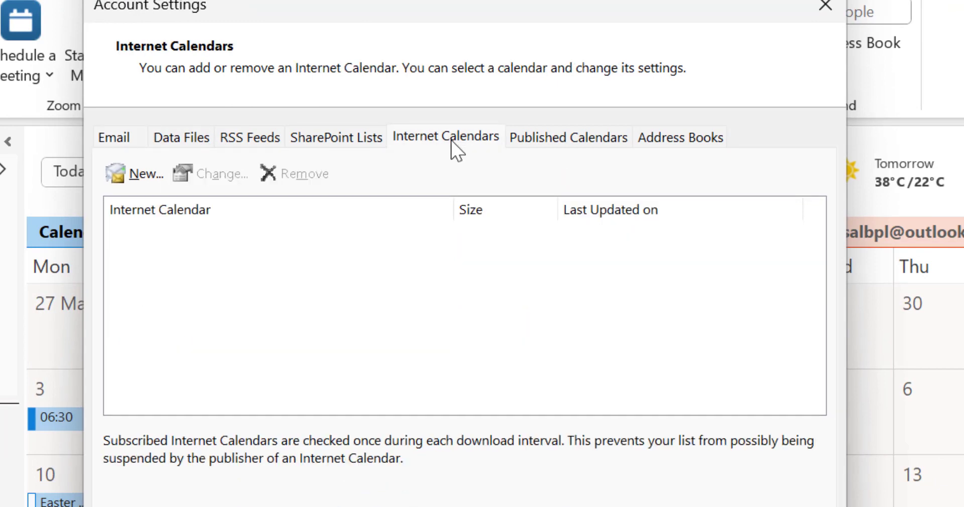
click(139, 176)
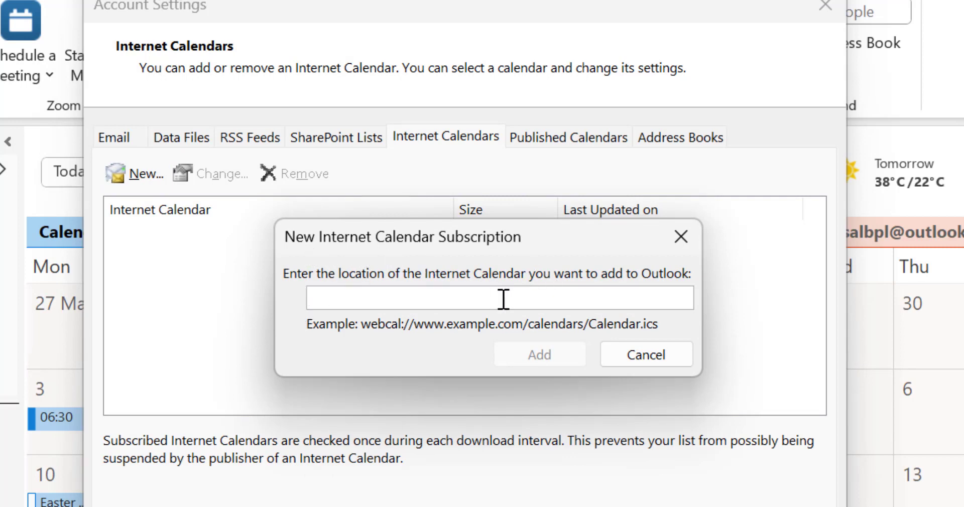
key(ctrl+v)
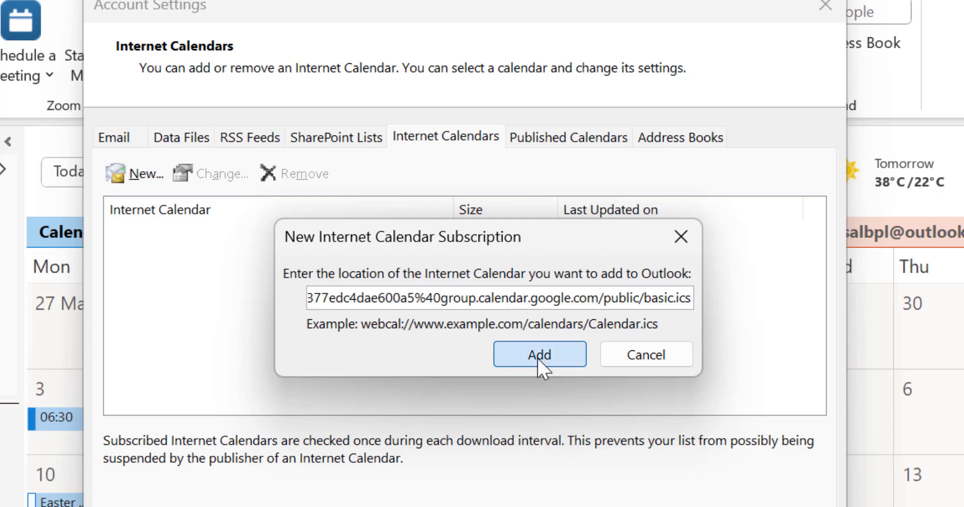
click(538, 357)
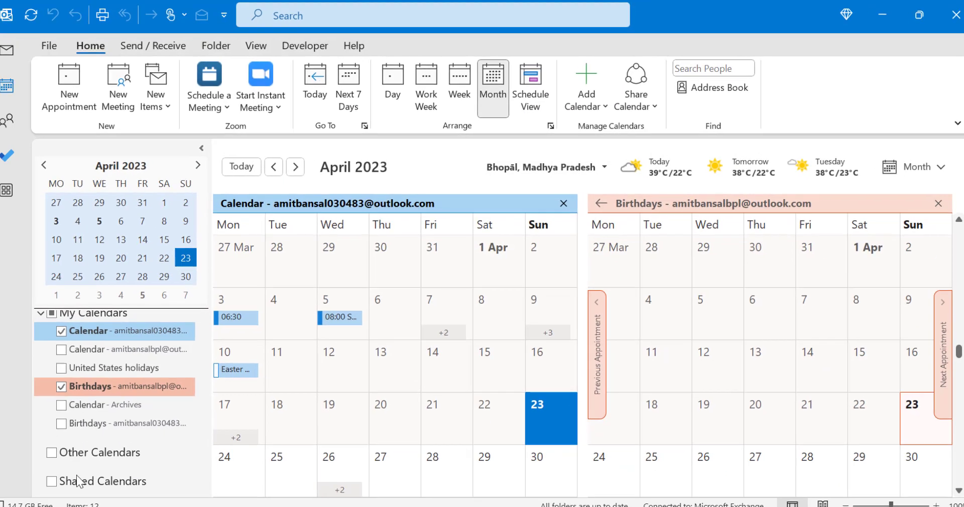
Step: Return to the Outlook mail view showing the inbox
click(17, 60)
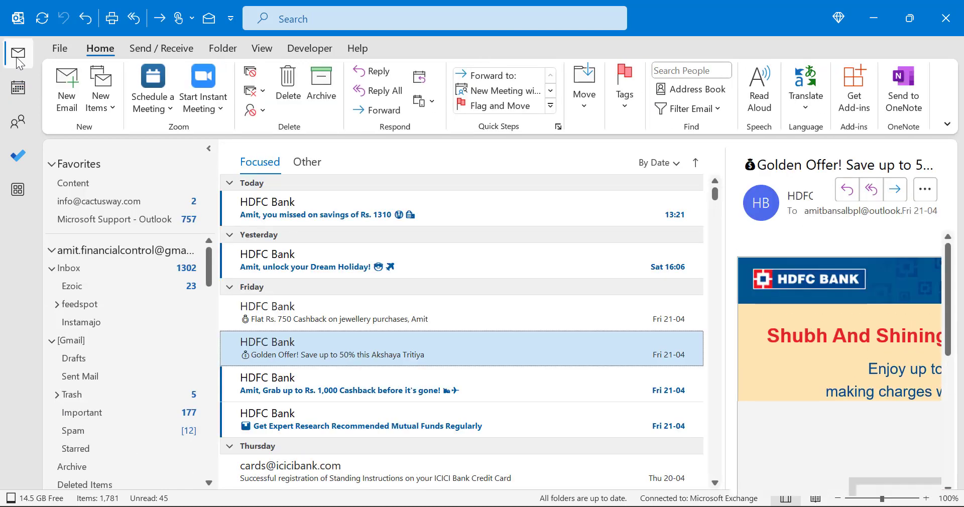